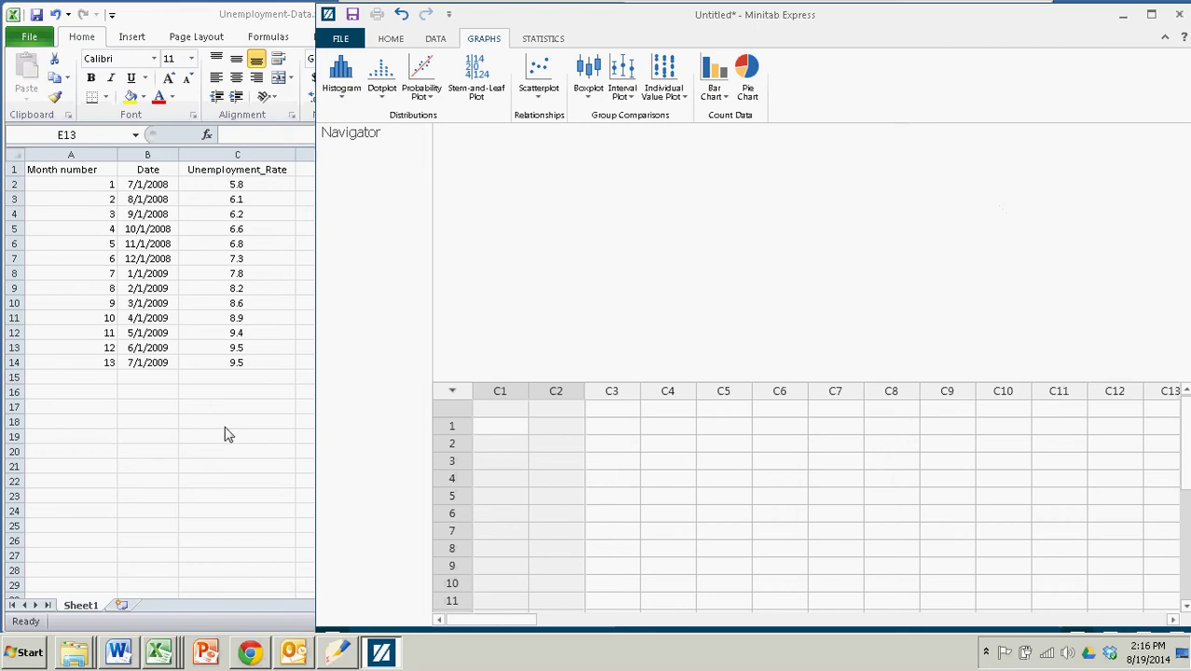
Step: Switch to the Unemployment-Data.xlsx workbook in Excel with Alt+Tab
key("alt+Tab")
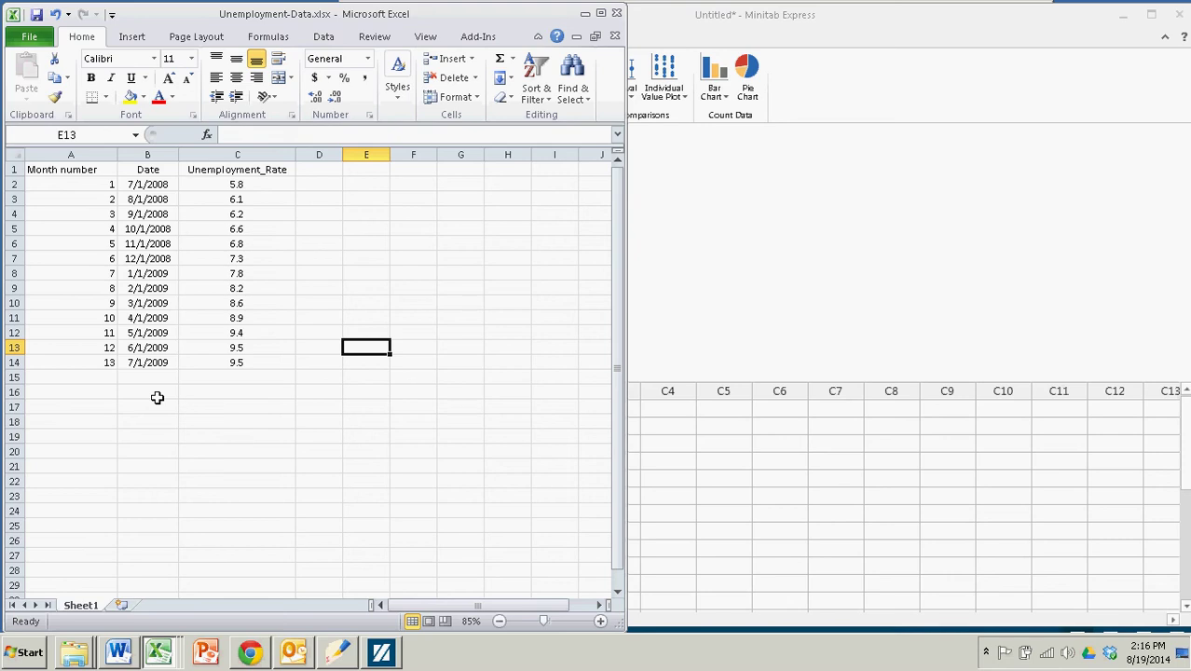
left_click(219, 424)
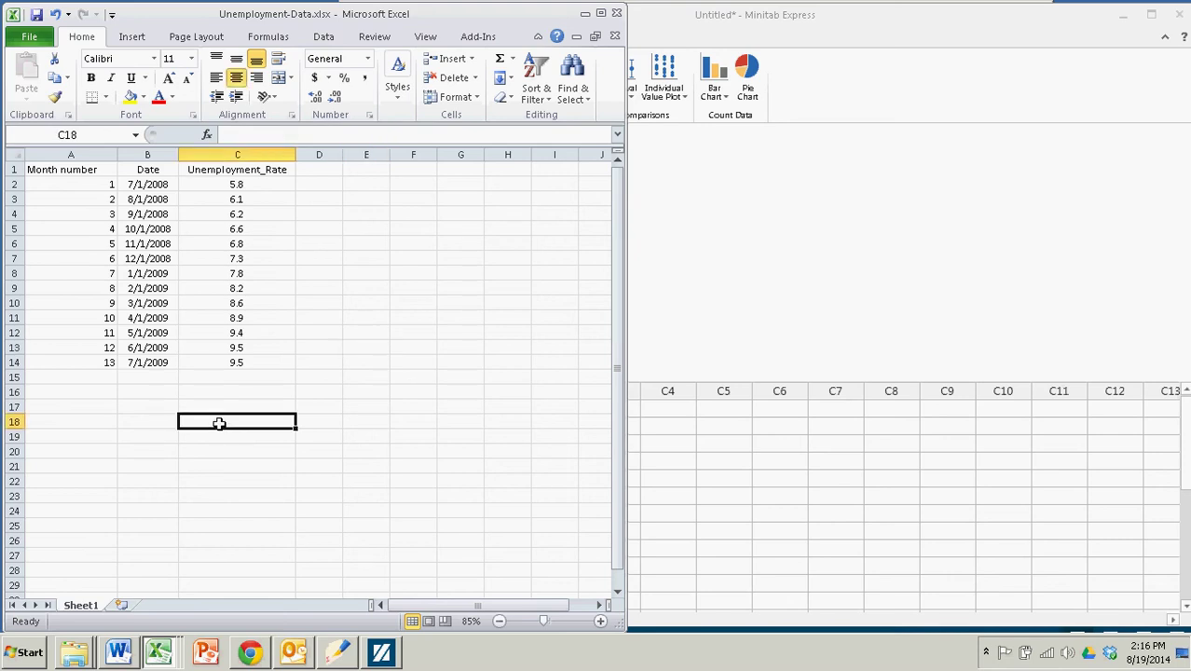
left_click(146, 154)
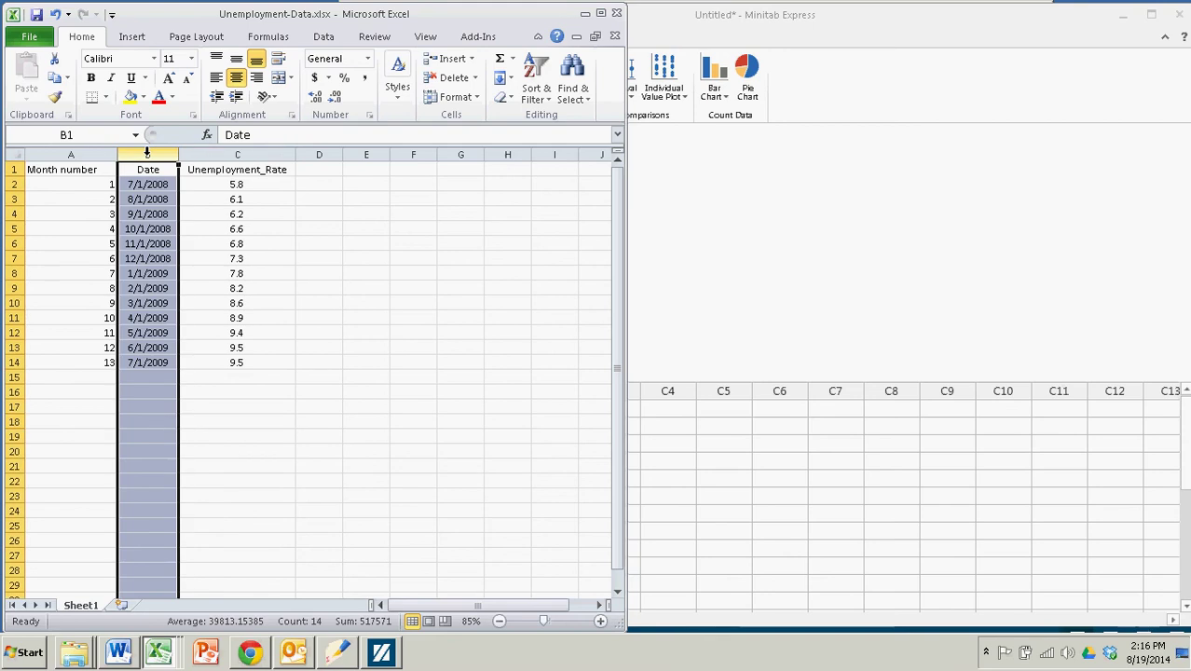
left_click(203, 153)
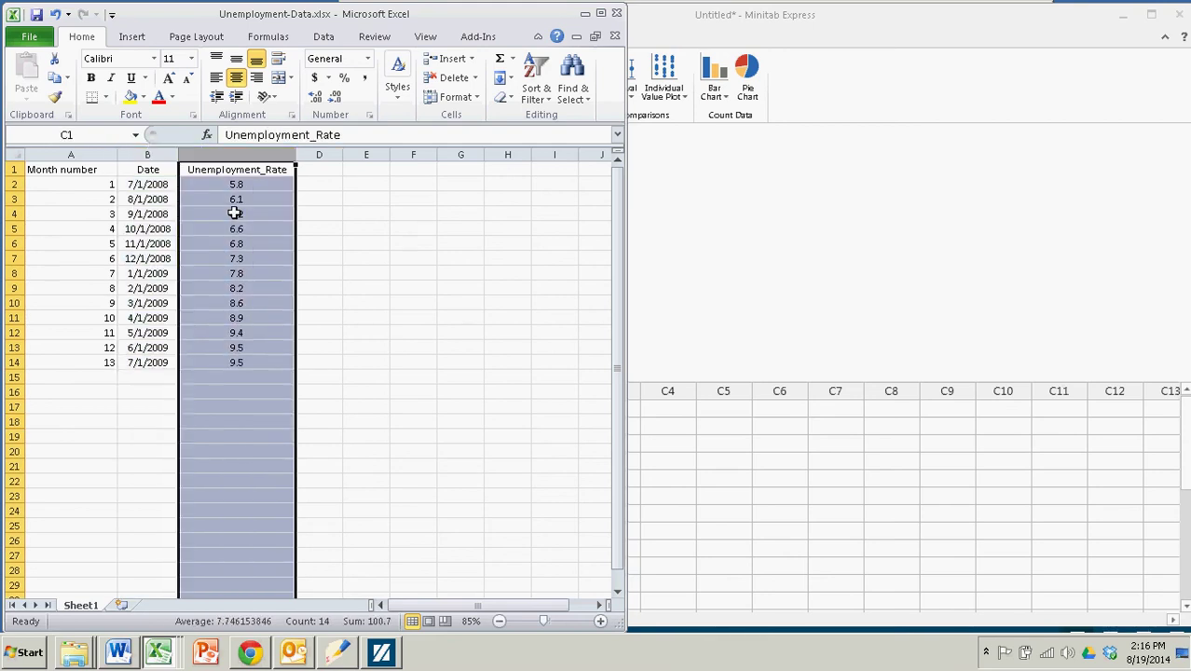
left_click(330, 298)
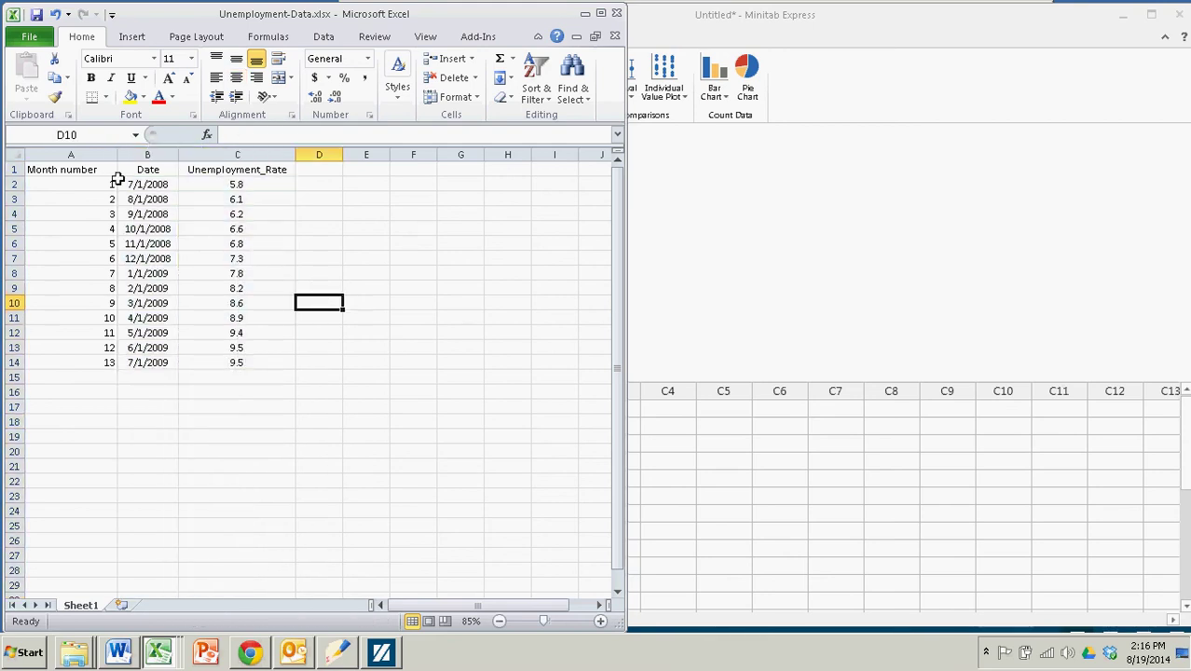
left_click(94, 154)
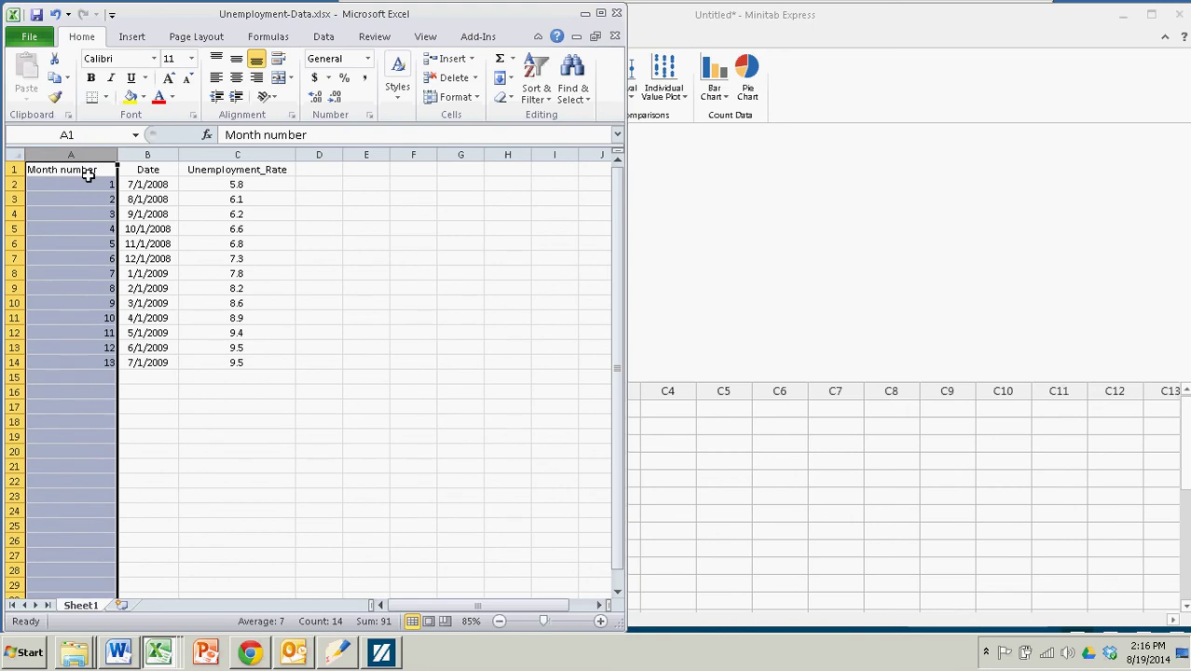
left_click(88, 171)
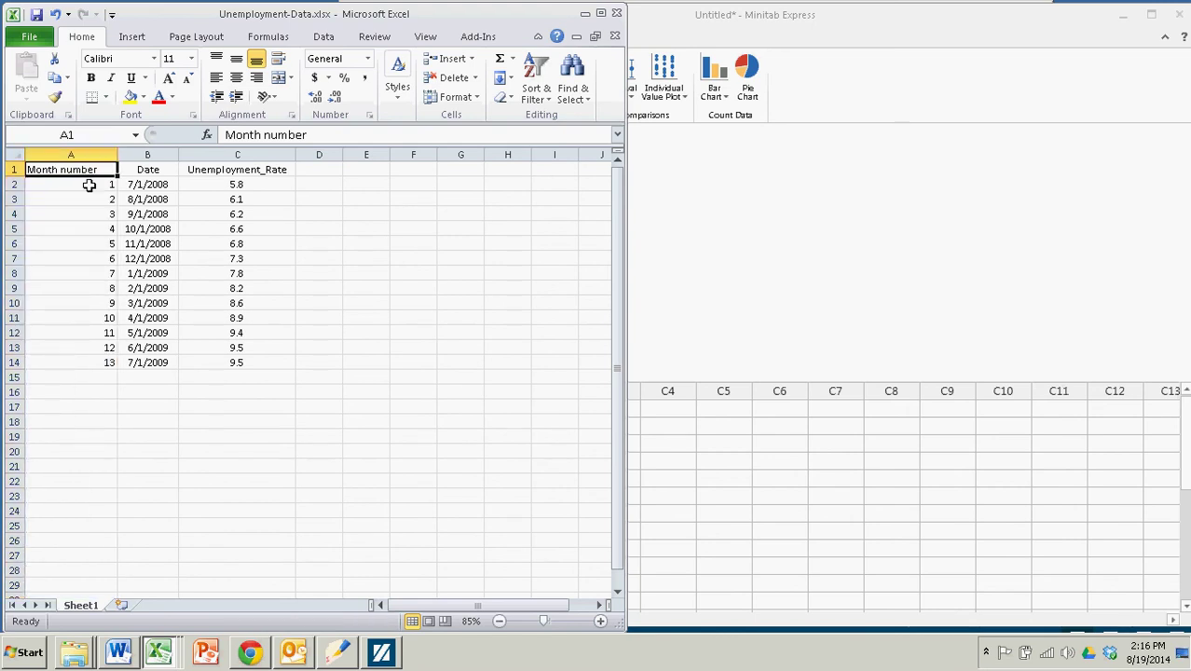
left_click(89, 185)
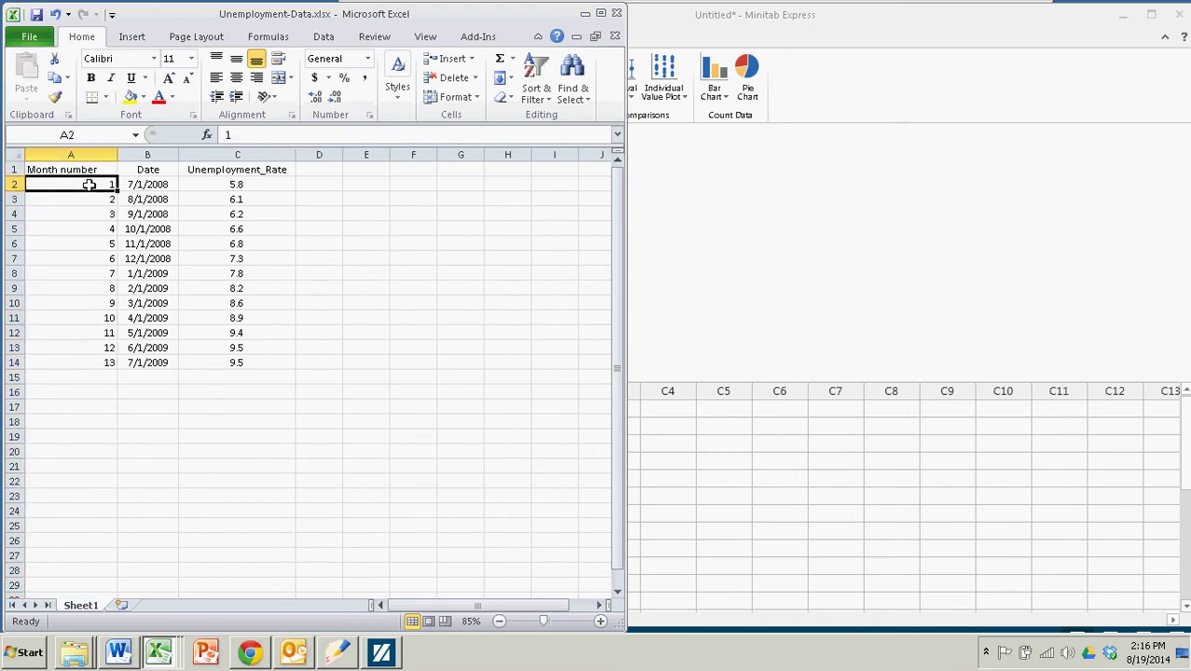
left_click(86, 243)
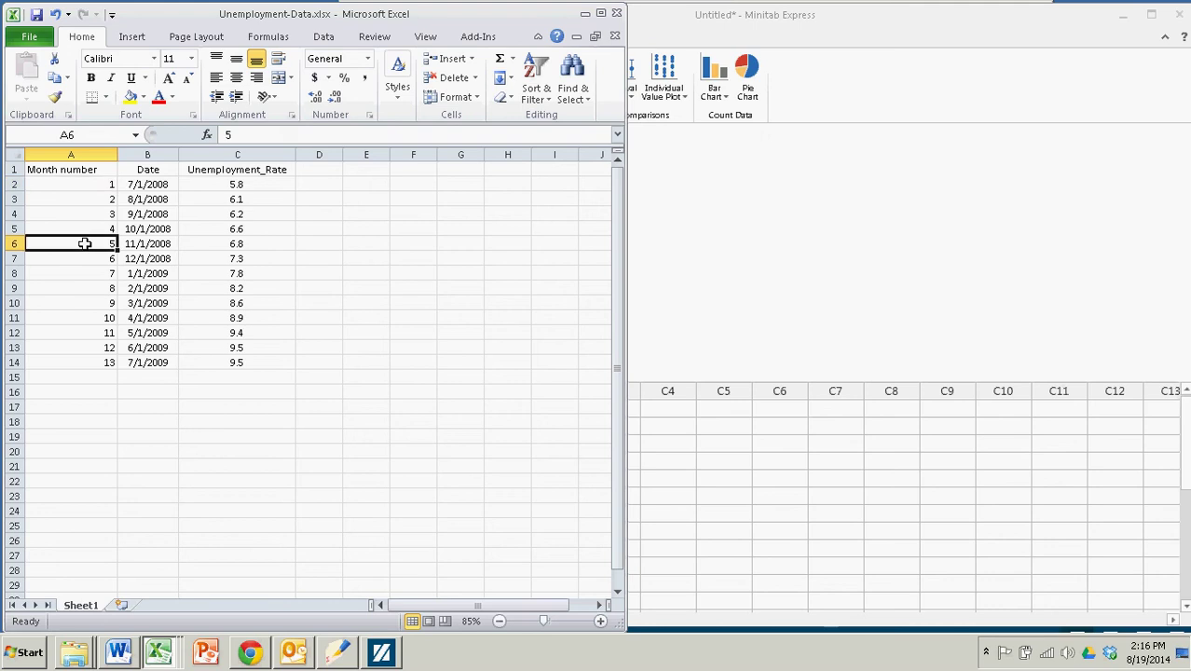
left_click(83, 169)
left_click(86, 183)
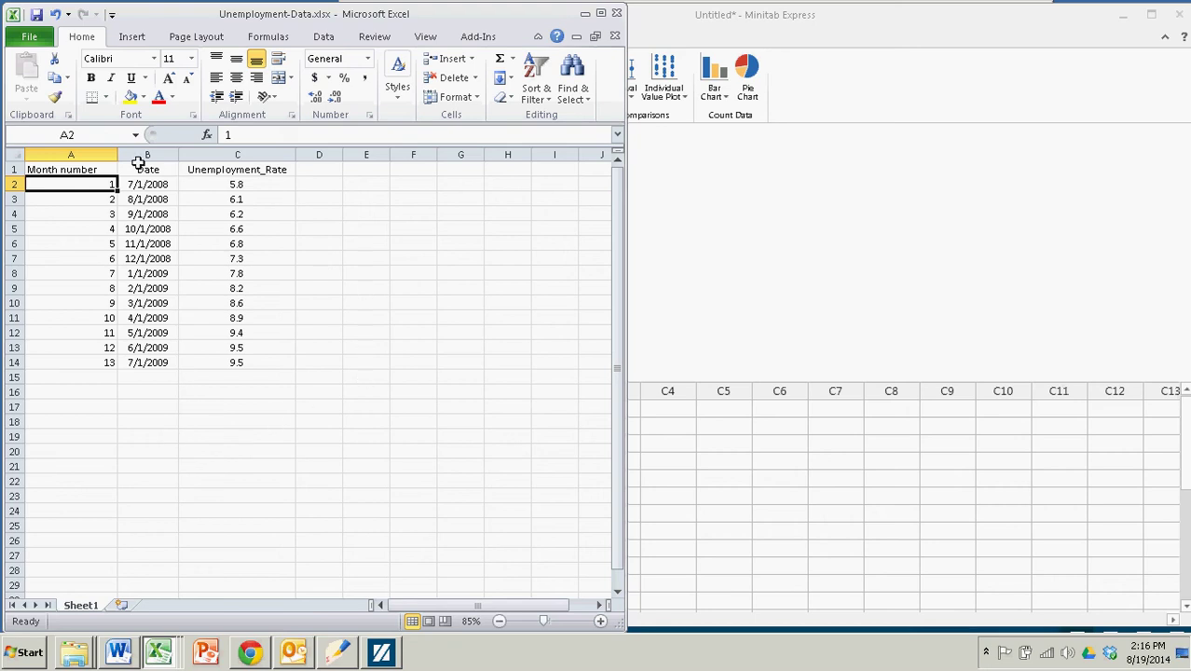
Step: Copy Excel columns A–C and paste the Month number and Date data into Minitab columns C1 and C2
left_click_drag(98, 152, 213, 149)
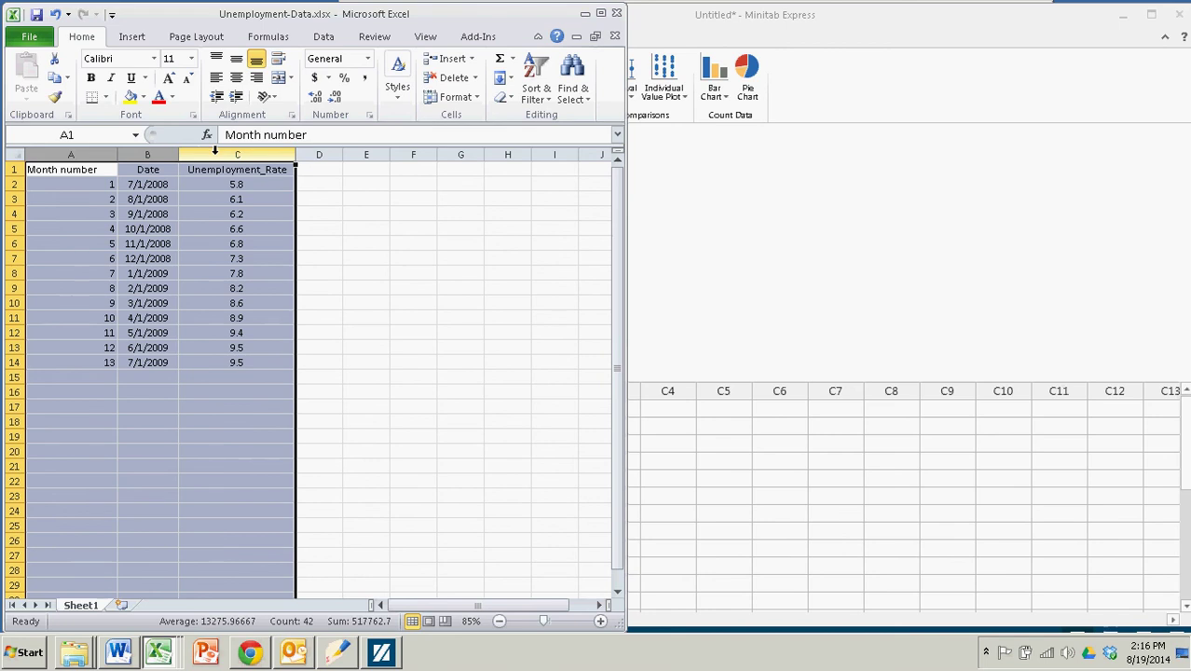
right_click(214, 151)
left_click(244, 186)
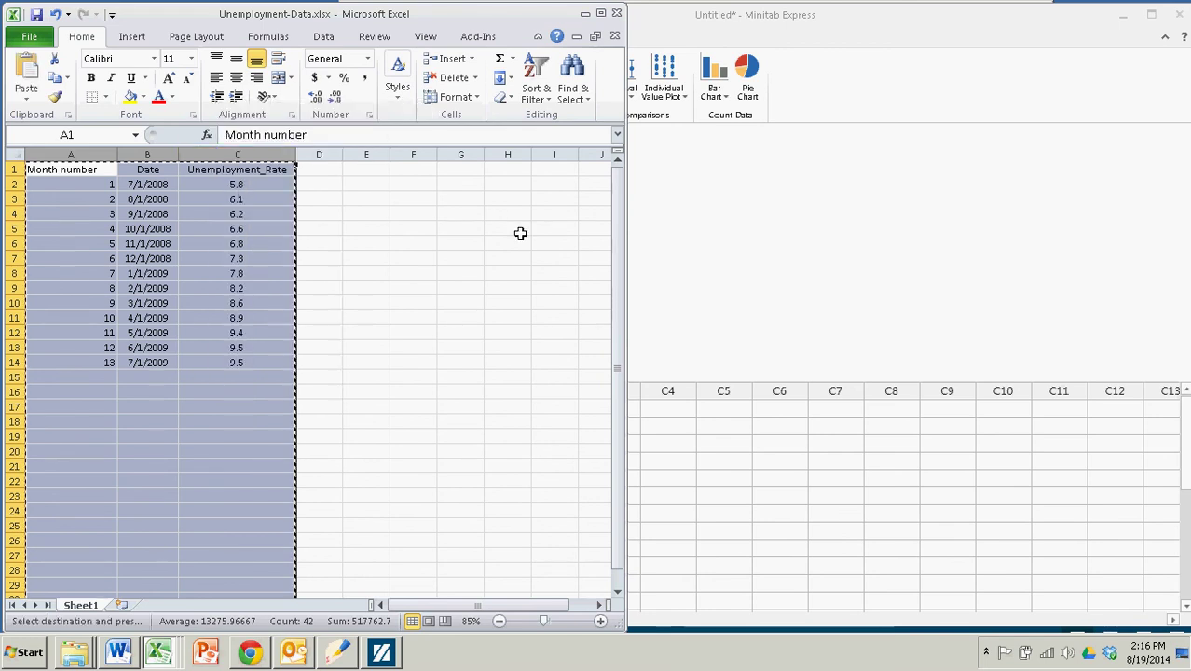
left_click(718, 252)
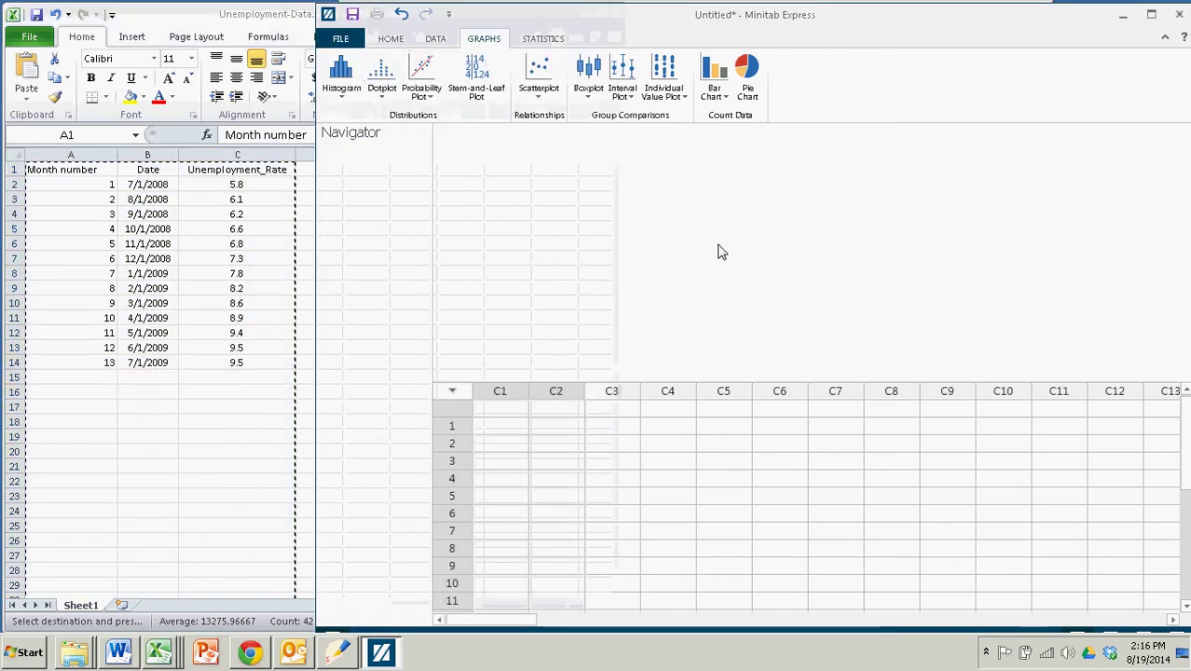
left_click(514, 391)
right_click(513, 395)
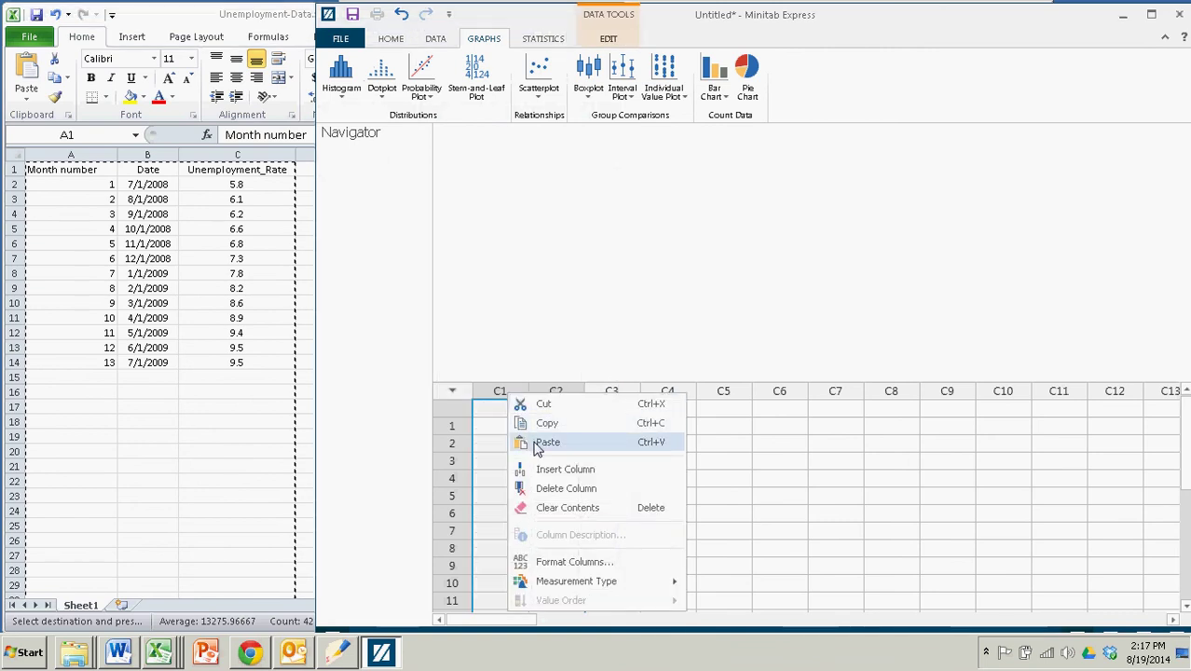
left_click(530, 440)
left_click(705, 463)
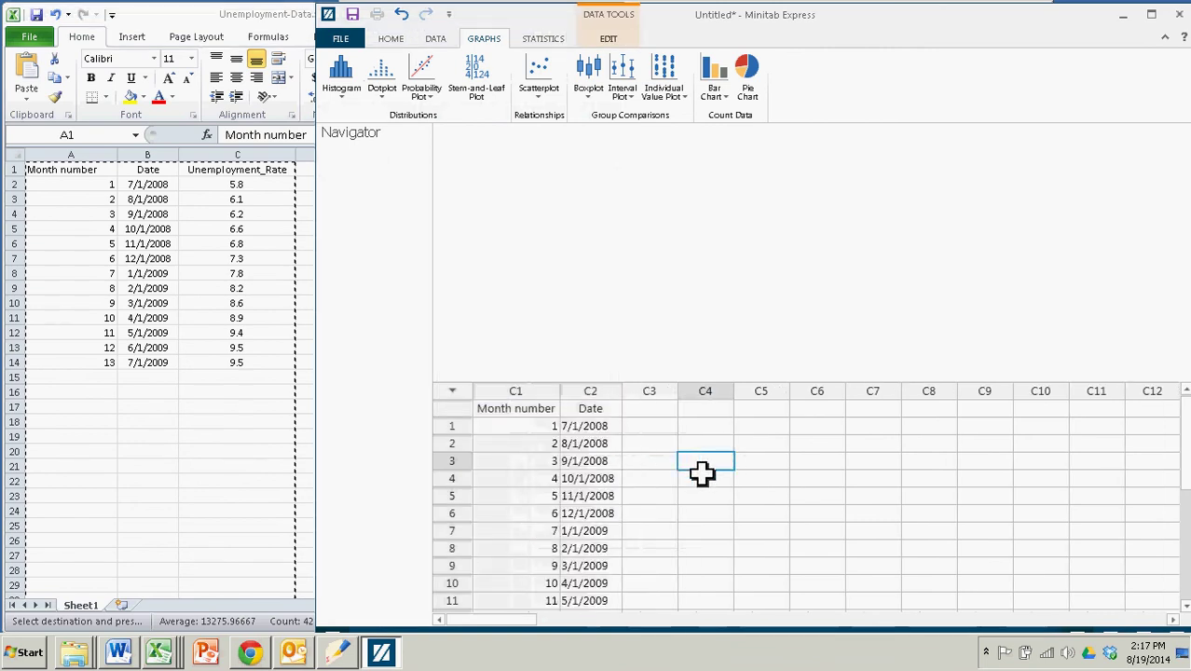
left_click(643, 392, "shift")
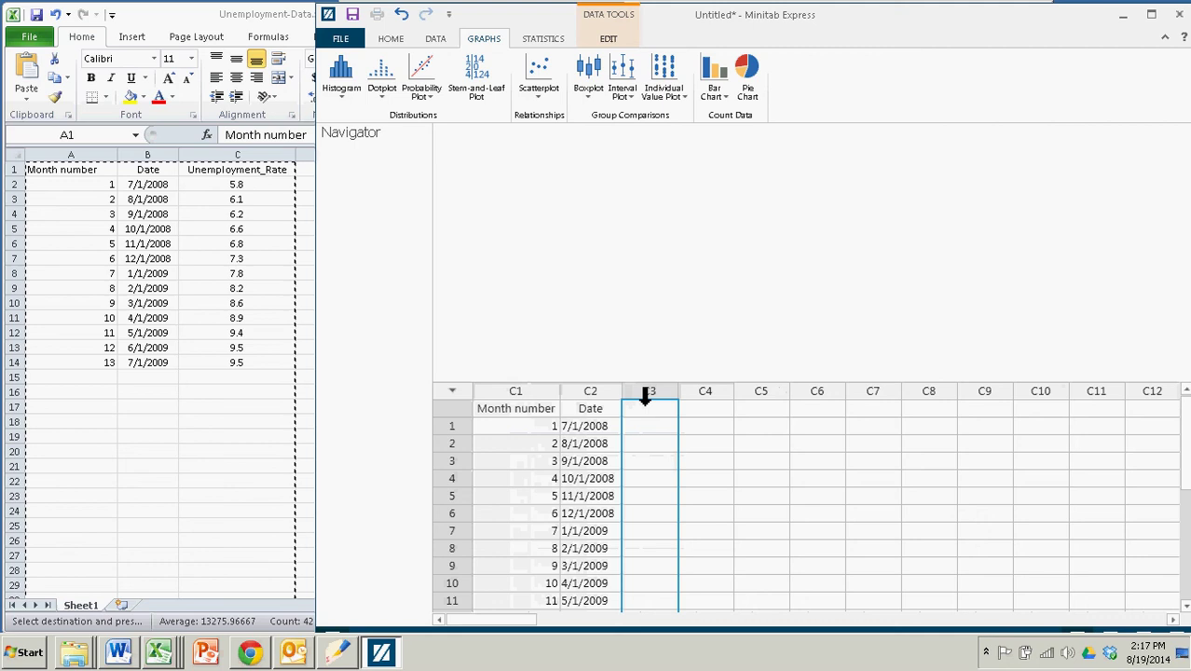
left_click(587, 429)
left_click(531, 431)
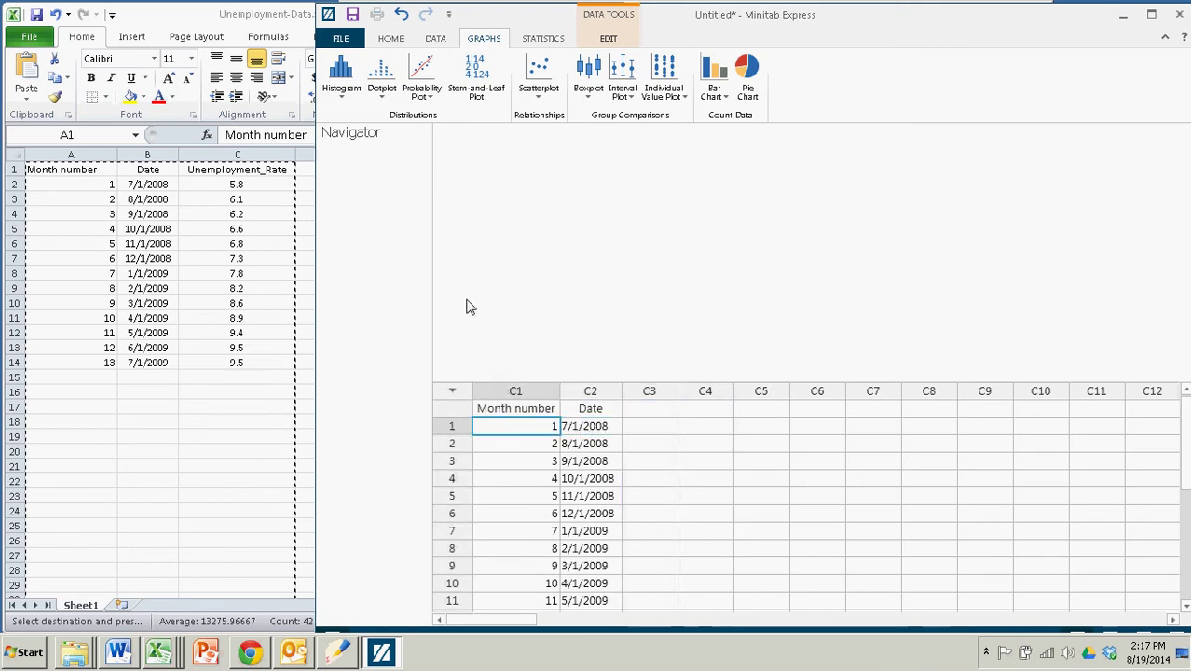
Step: Copy Excel's Unemployment_Rate column and paste it into Minitab column C3, starting at 5.8
left_click(259, 207)
left_click(257, 226)
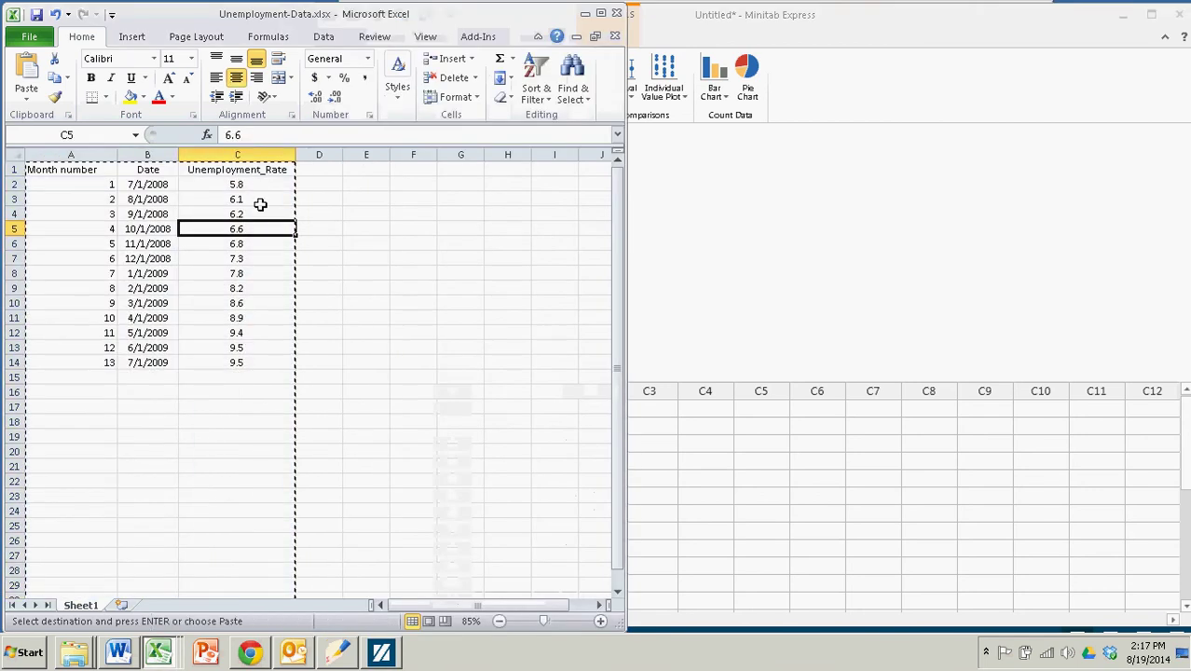
left_click(244, 155)
right_click(250, 156)
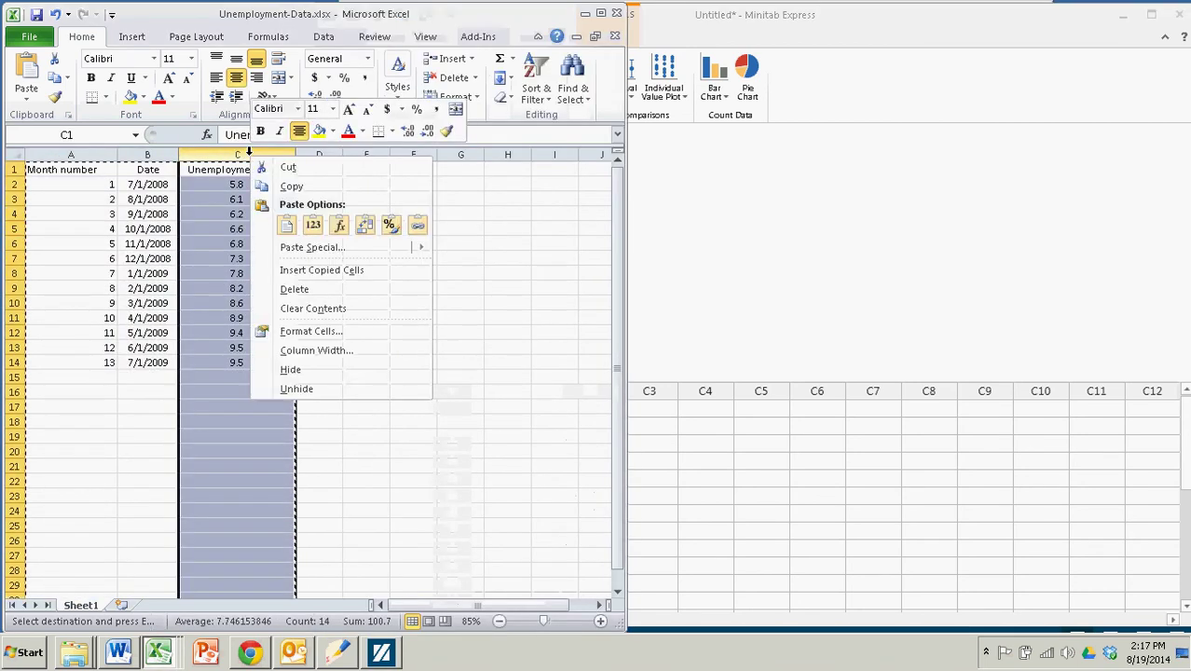
left_click(291, 186)
left_click(647, 390)
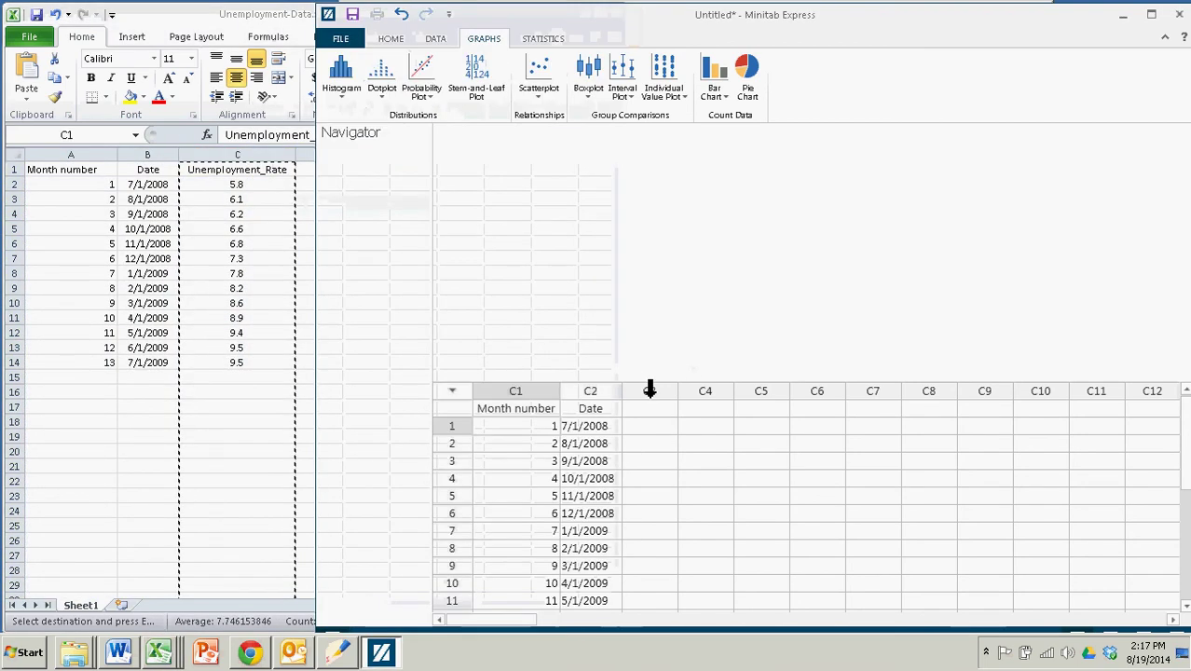
left_click(650, 395)
right_click(650, 395)
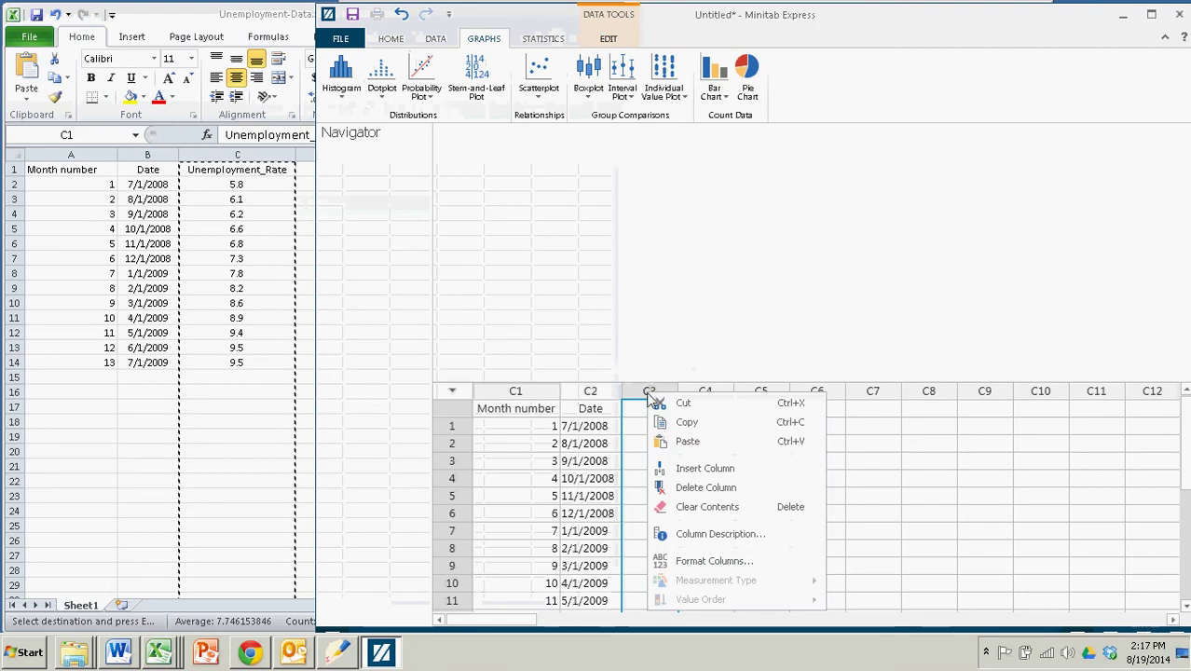
left_click(686, 444)
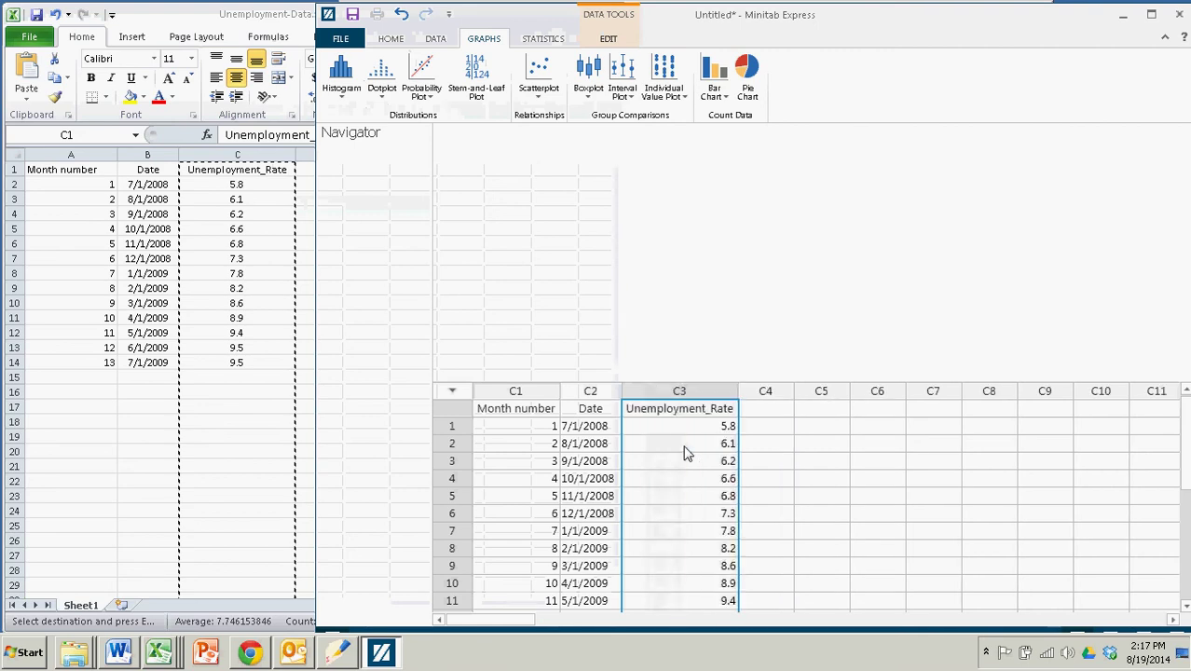
left_click(723, 352)
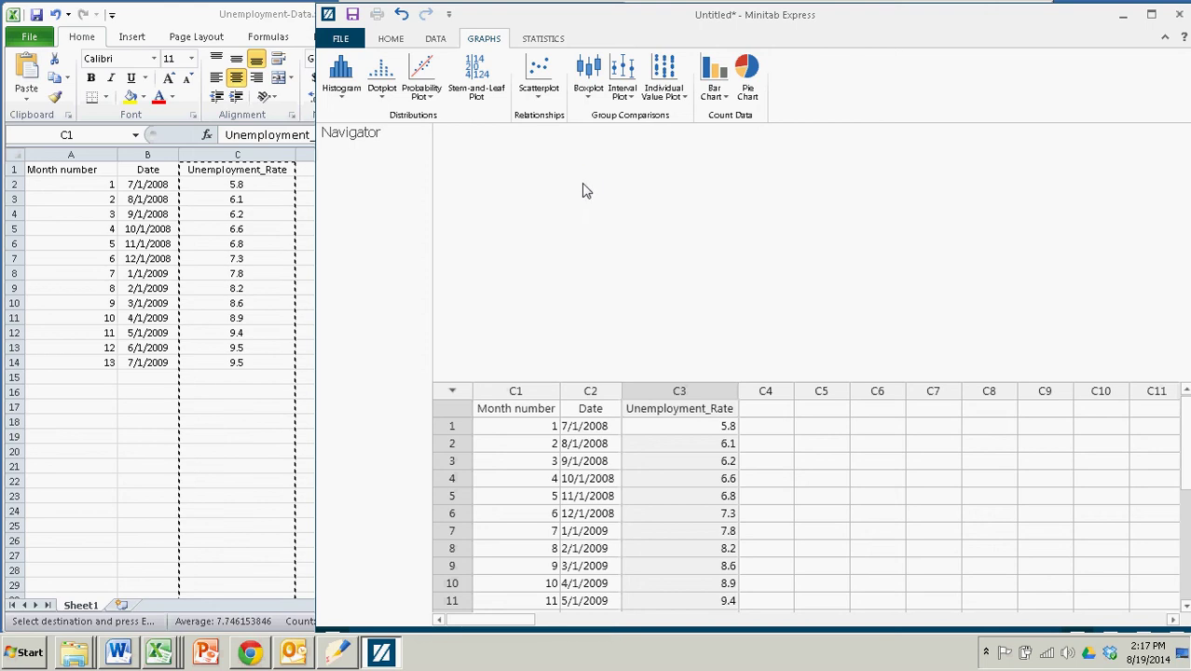
Step: Create a Simple scatterplot with Month number (C1) on X and Unemployment_Rate (C3) on Y
left_click(540, 75)
left_click(550, 136)
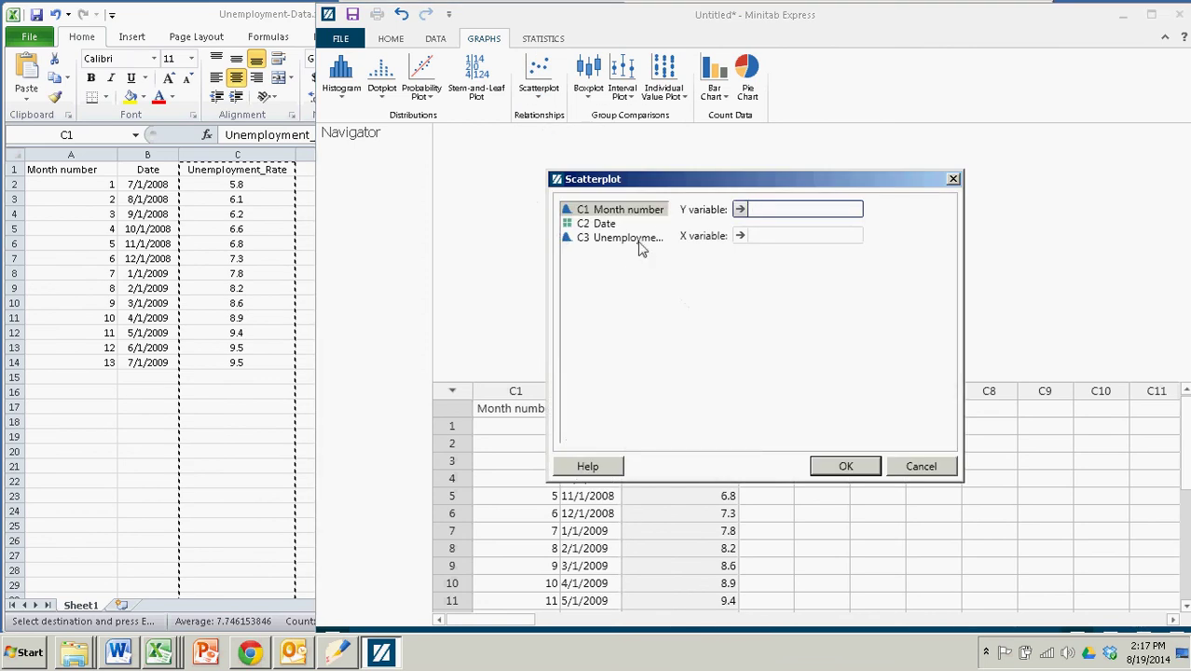
left_click(620, 210)
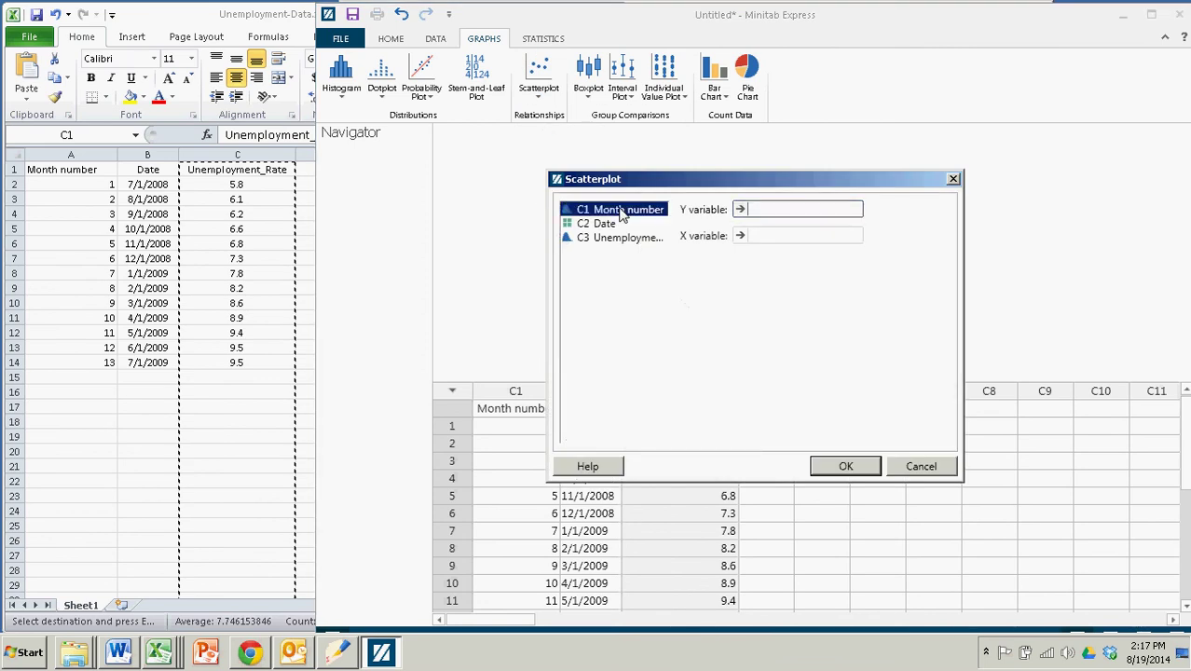
left_click(739, 235)
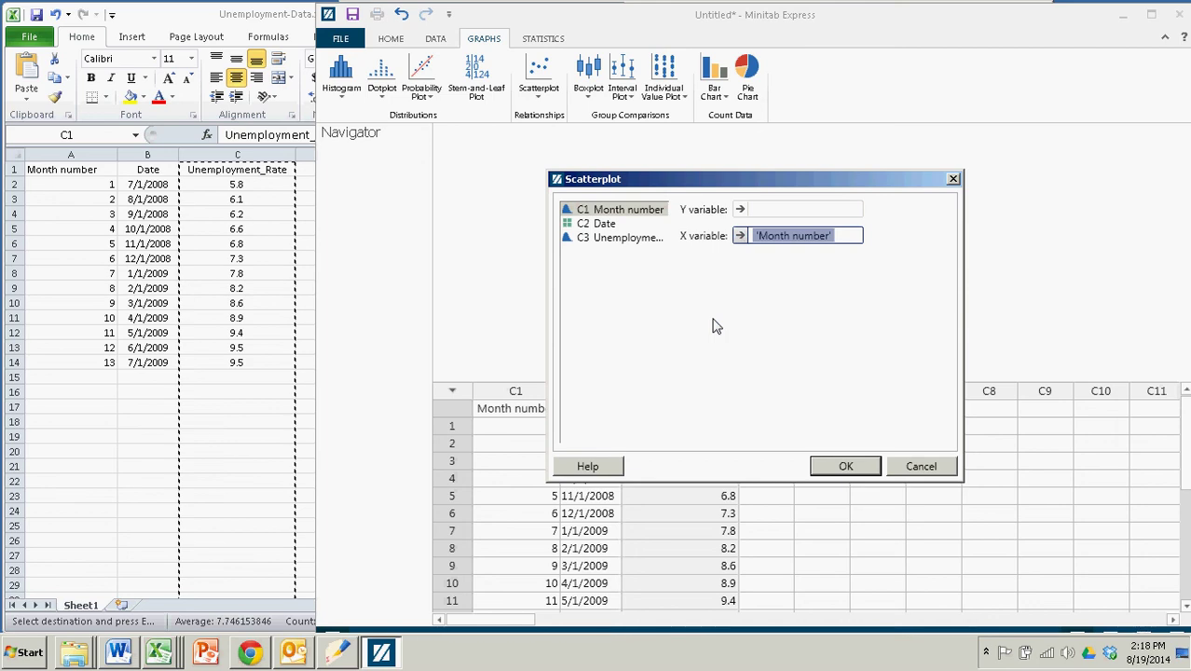
left_click(634, 240)
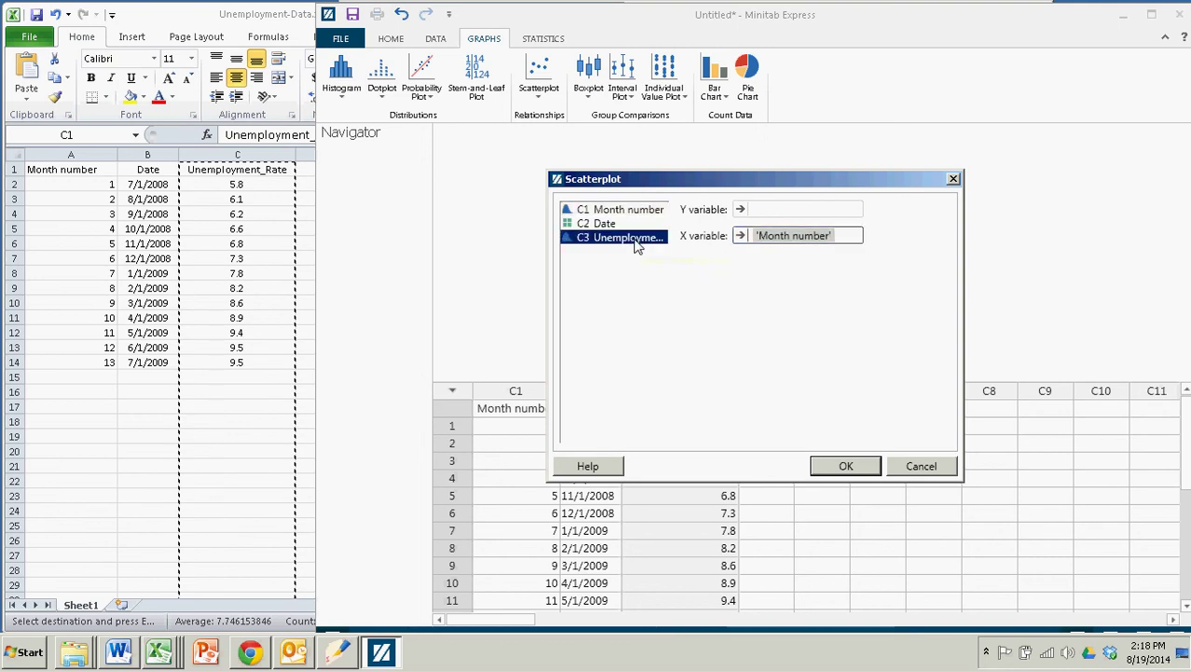
left_click(739, 212)
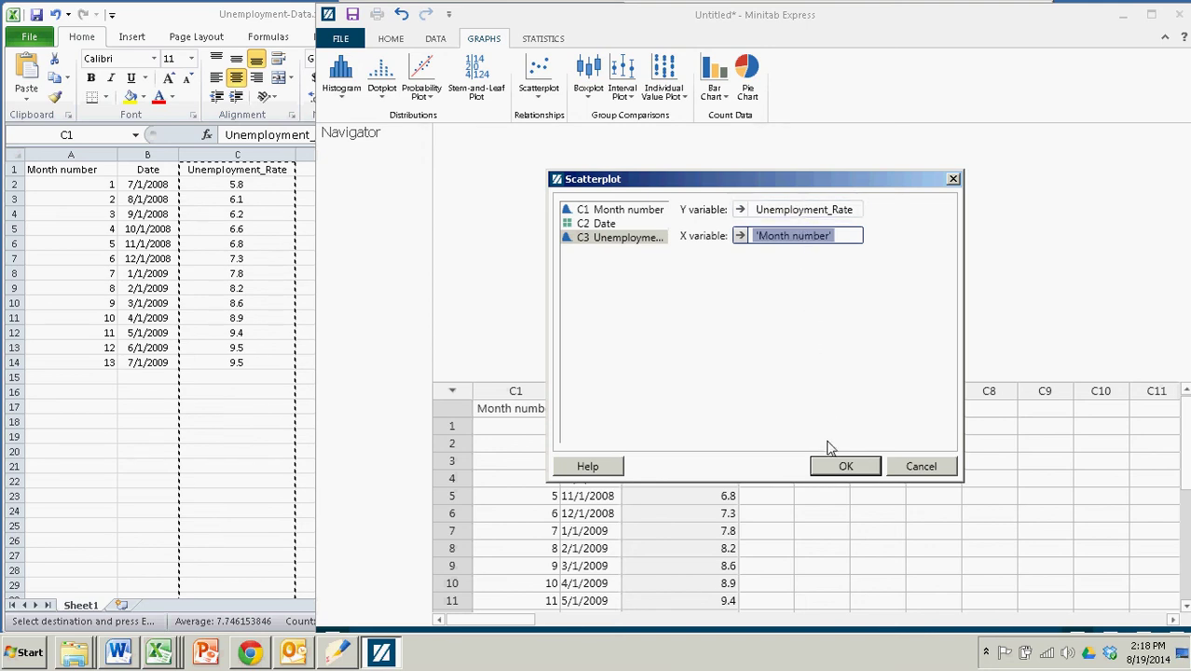
Step: Generate the scatterplot and enlarge the graph pane to show the whole plot
left_click(839, 471)
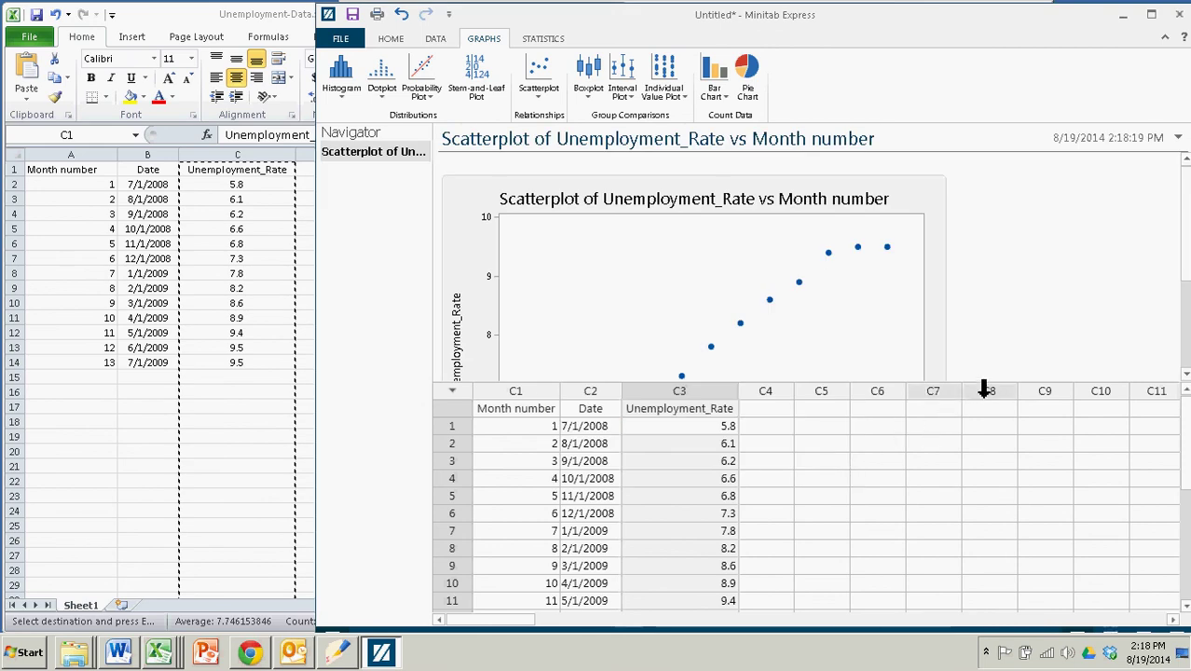
left_click_drag(967, 374, 985, 539)
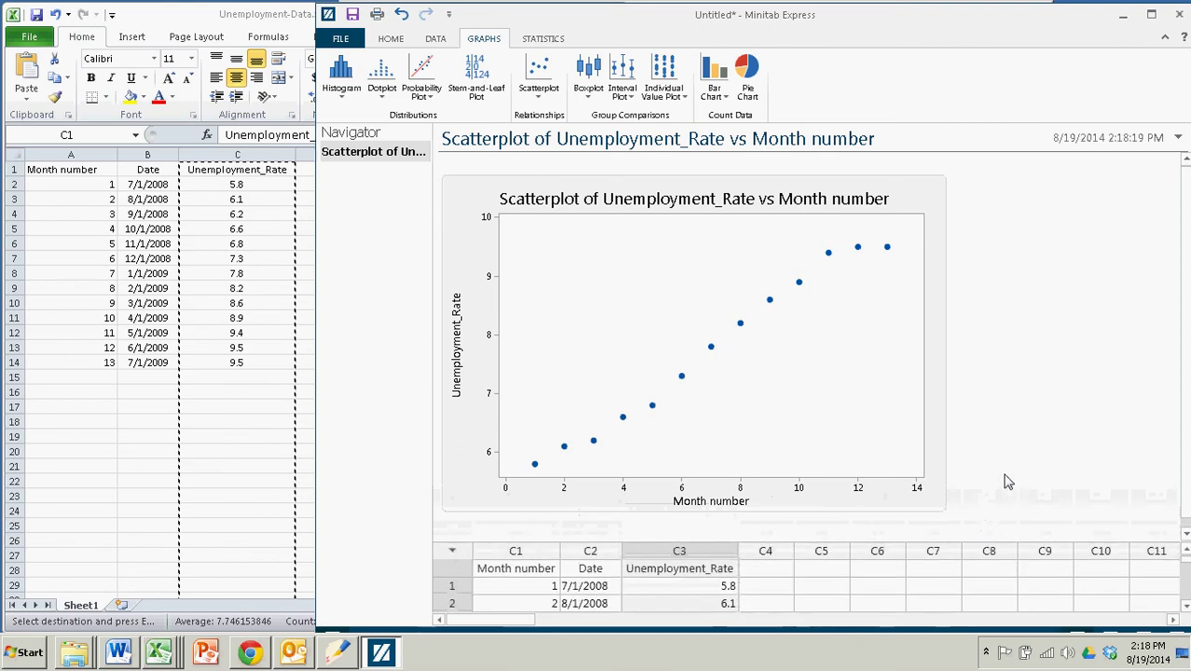